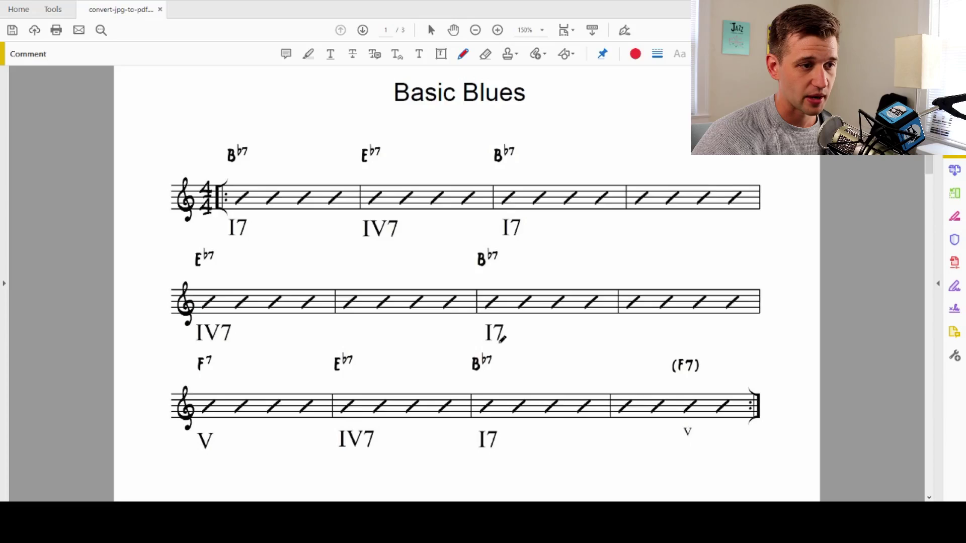
Circle the third-row B♭7 in red, type Ab7 beside it, and move to page 2.
mouse_move(483, 344)
mouse_down()
mouse_move(467, 380)
mouse_move(490, 381)
mouse_move(506, 353)
mouse_move(481, 343)
mouse_up()
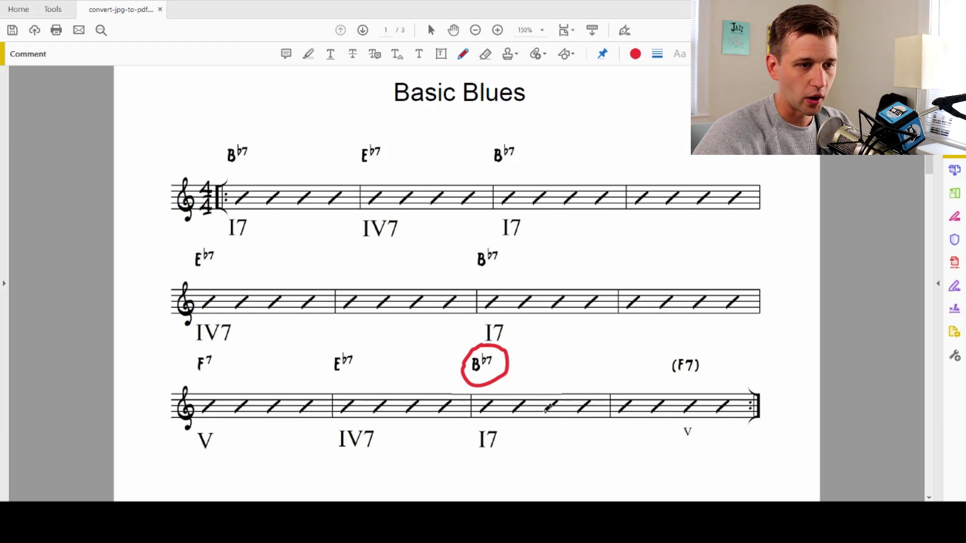
click(424, 55)
click(532, 355)
text(Ab)
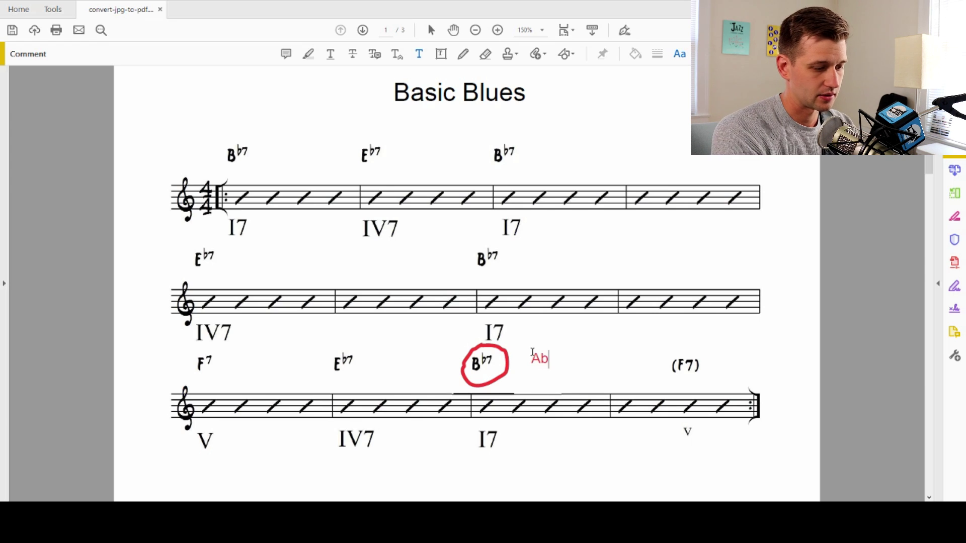
text(7)
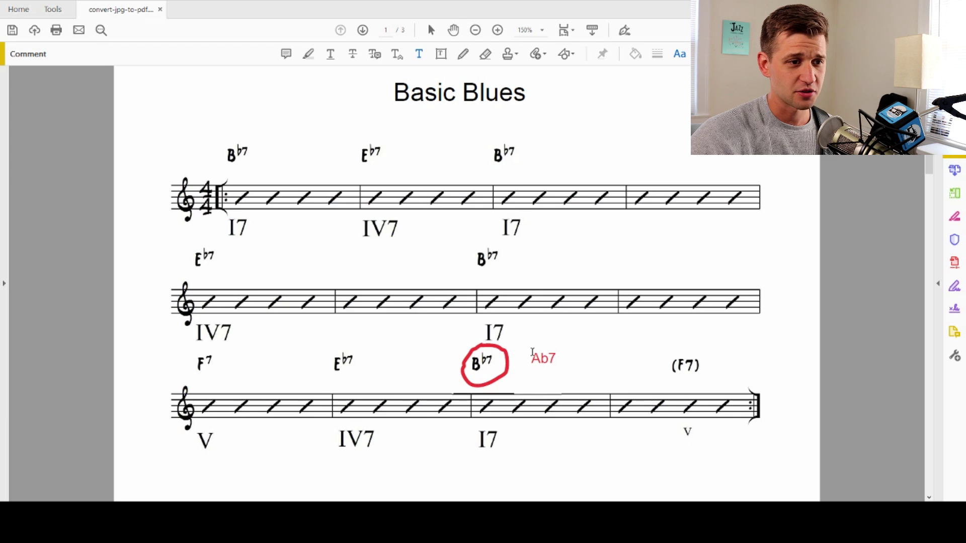
scroll(534, 354, down, 15)
scroll(552, 359, down, 7)
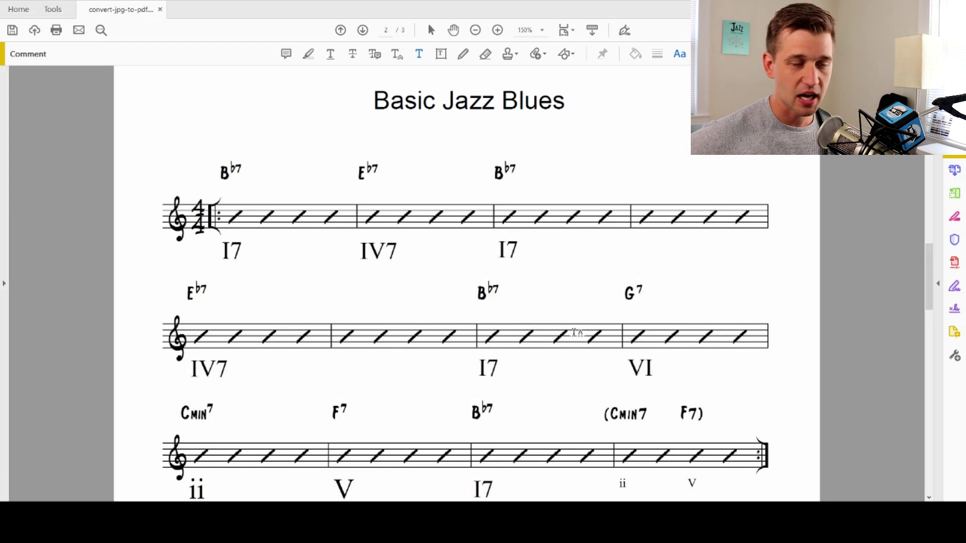
scroll(576, 332, down, 2)
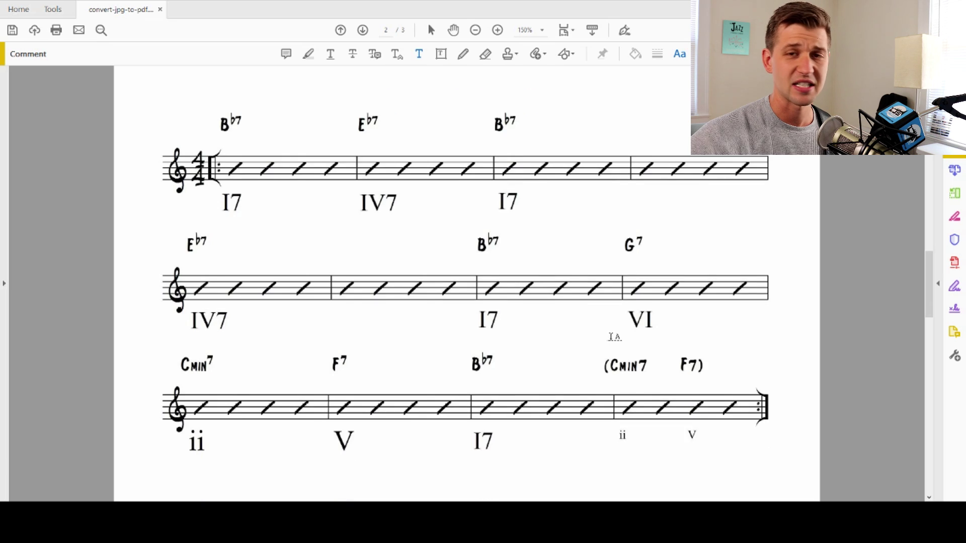
scroll(610, 337, up, 1)
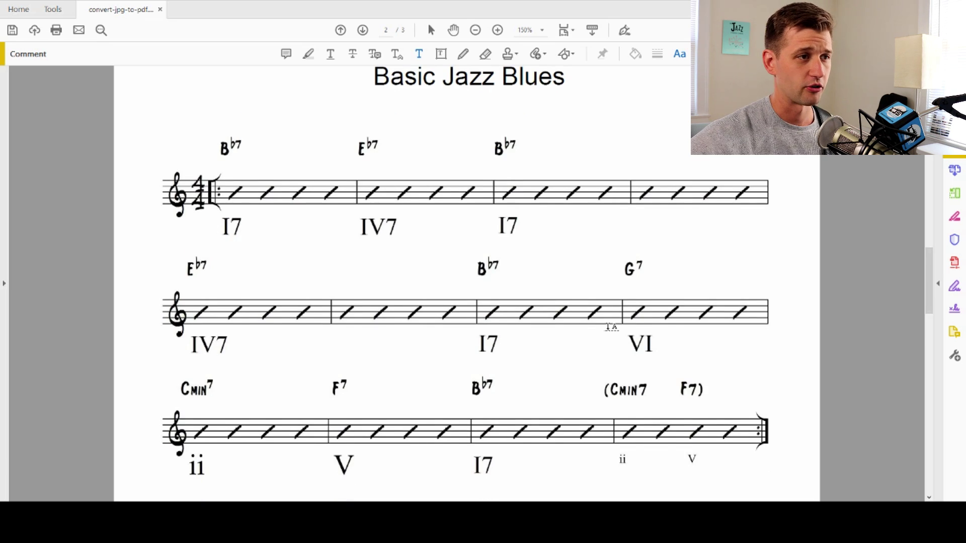
scroll(611, 327, up, 1)
scroll(611, 327, down, 1)
scroll(611, 327, up, 1)
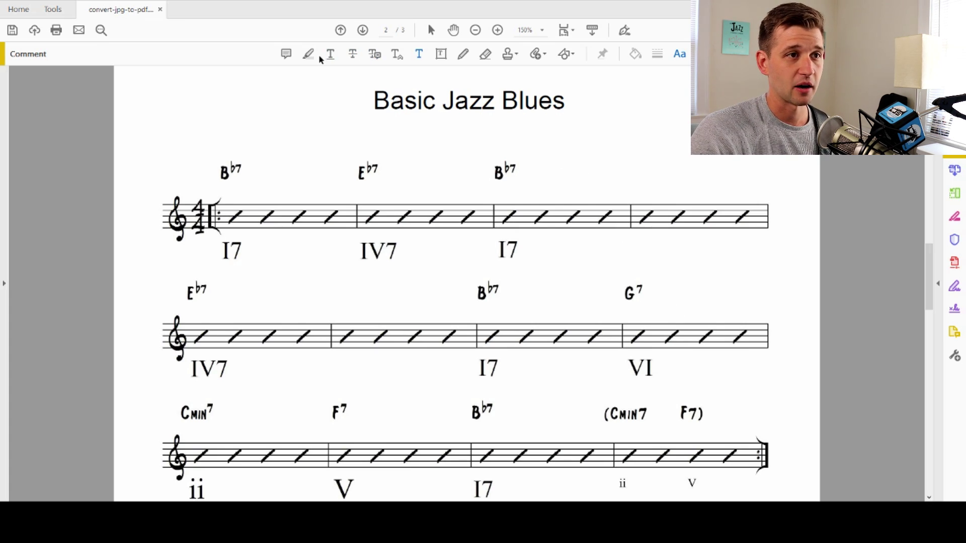
Circle the G7 and Cmin7 chords in red with the freehand pencil.
click(460, 56)
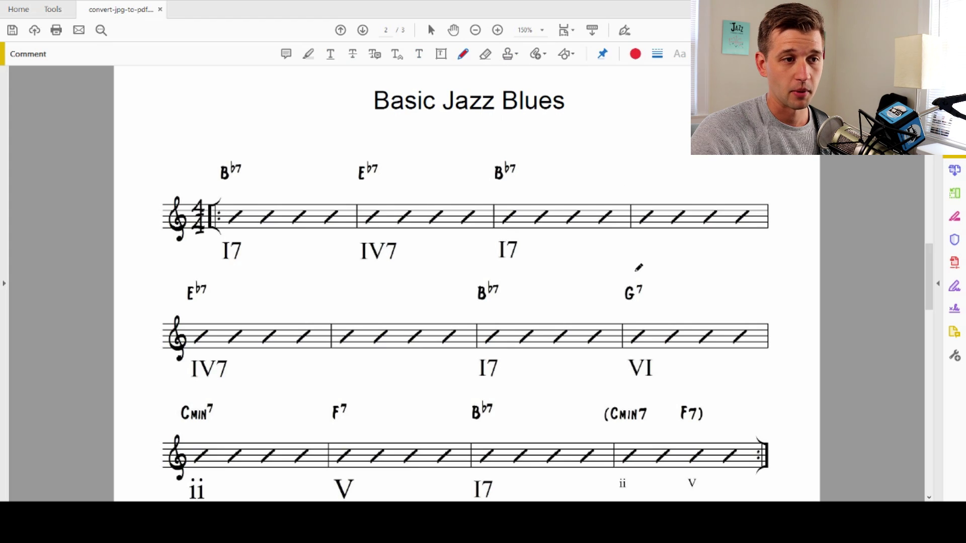
mouse_move(645, 271)
mouse_down()
mouse_move(618, 283)
mouse_move(622, 307)
mouse_move(646, 303)
mouse_move(638, 271)
mouse_up()
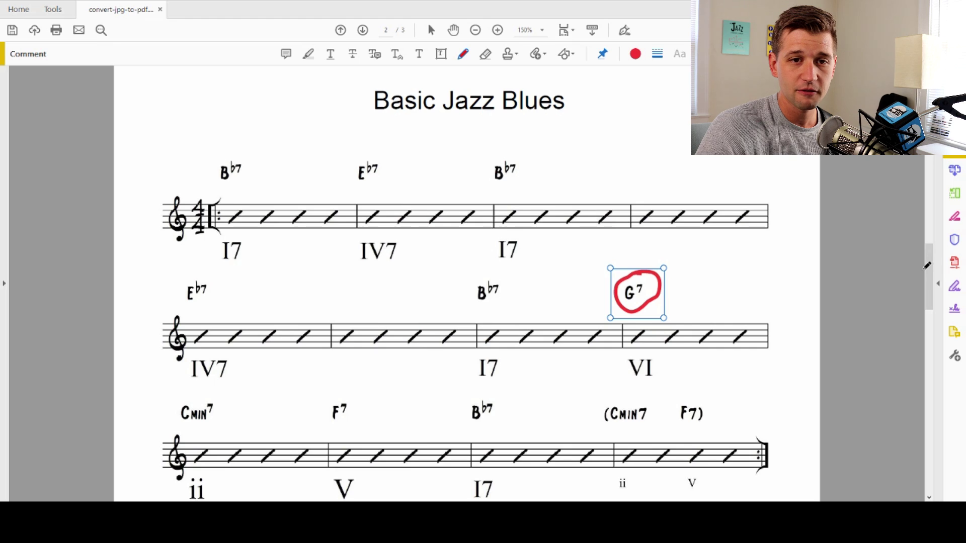
drag(926, 269, 930, 284)
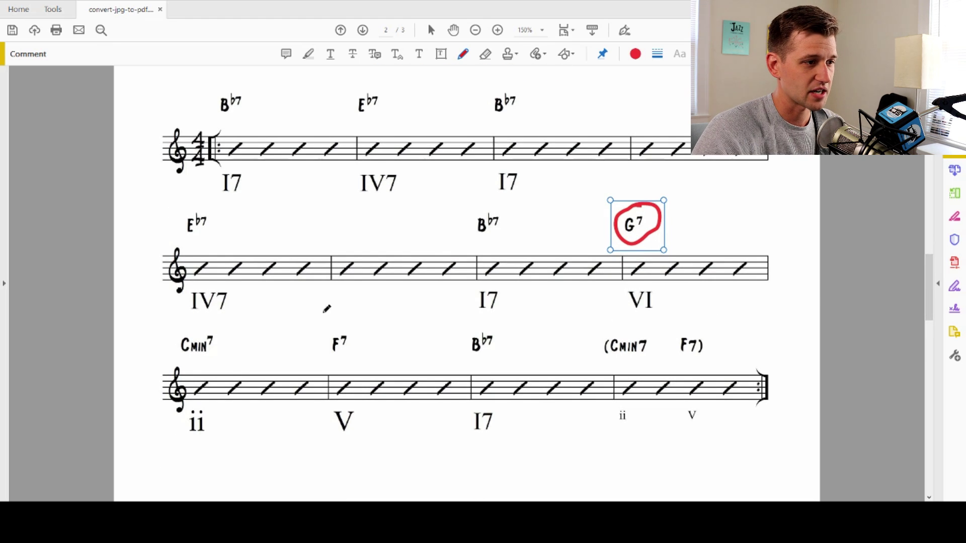
mouse_move(191, 325)
mouse_down()
mouse_move(178, 353)
mouse_move(224, 373)
mouse_move(207, 324)
mouse_up()
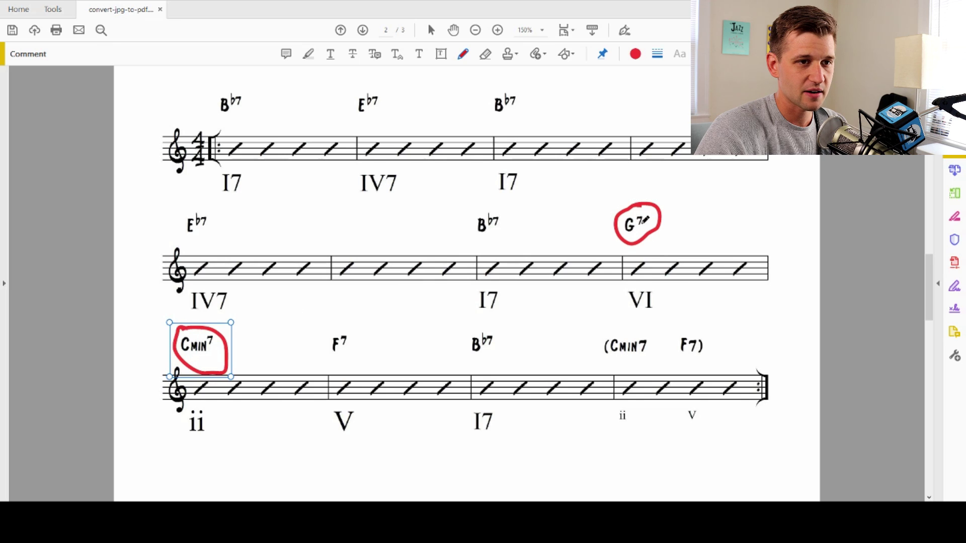
click(262, 341)
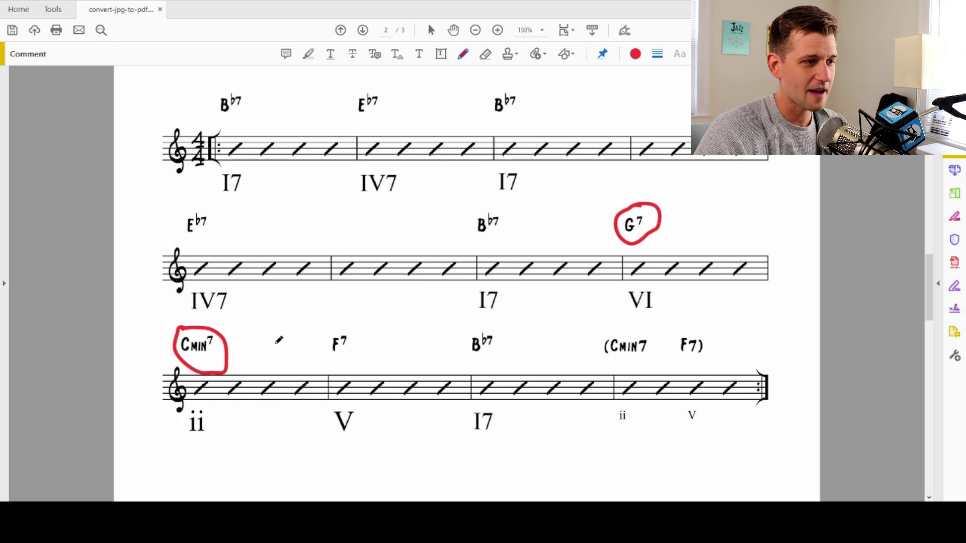
Draw an arrow from G7 to Cmin7, lines after ii and V, and circle E♭7.
mouse_move(616, 232)
mouse_down()
mouse_move(227, 339)
mouse_move(237, 322)
mouse_move(246, 345)
mouse_up()
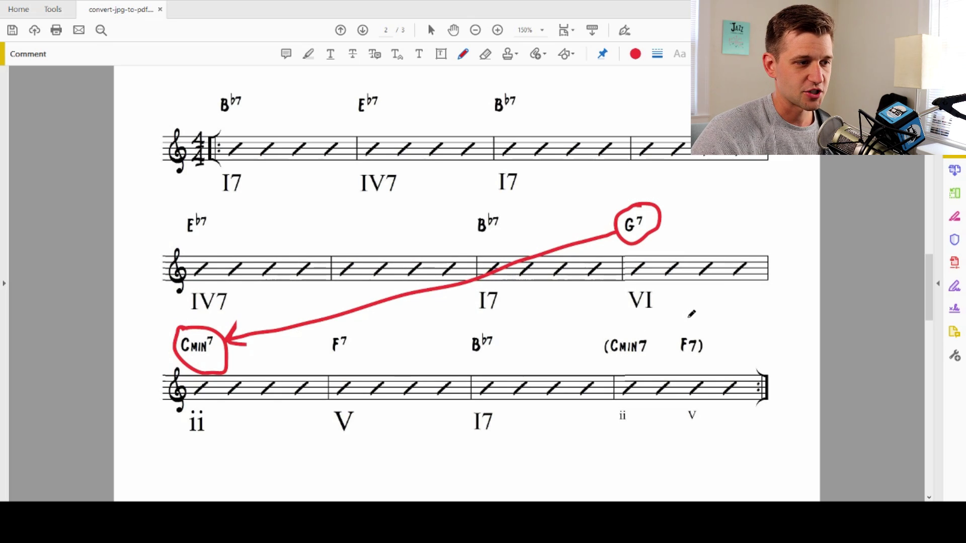
drag(214, 420, 277, 420)
drag(356, 419, 446, 418)
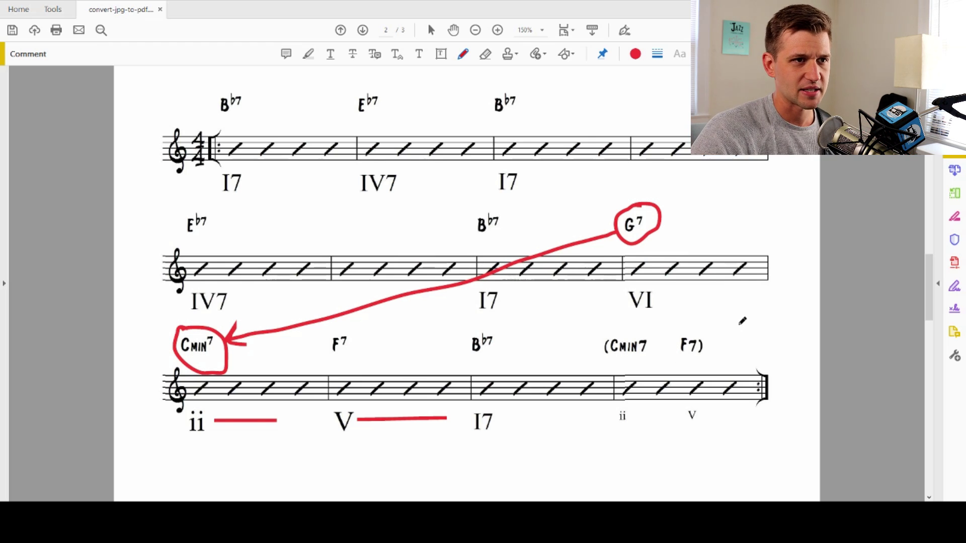
scroll(735, 325, up, 1)
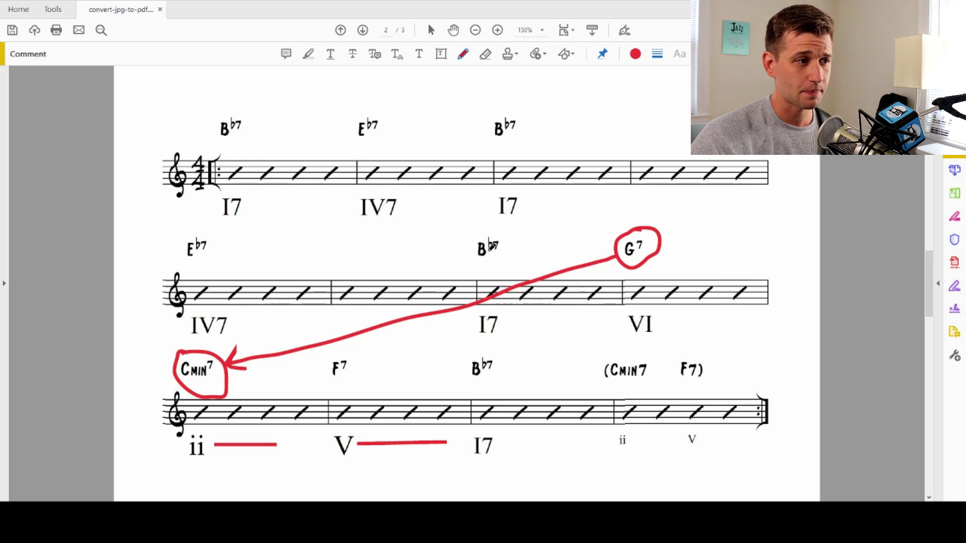
mouse_move(190, 234)
mouse_down()
mouse_move(189, 260)
mouse_move(214, 263)
mouse_move(214, 235)
mouse_move(194, 230)
mouse_up()
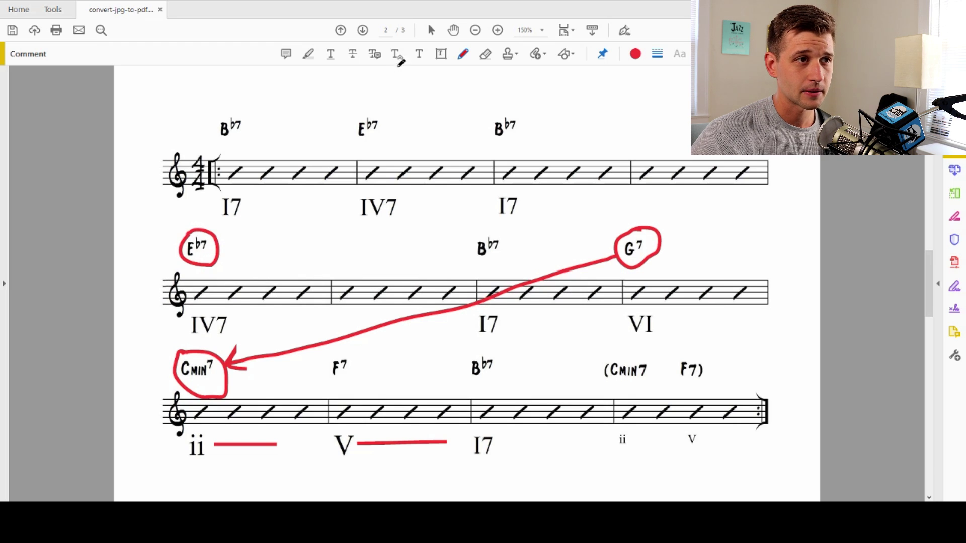
Type 'Fmin7 Bb7' as a text comment above the first staff's fourth bar.
click(425, 55)
click(644, 141)
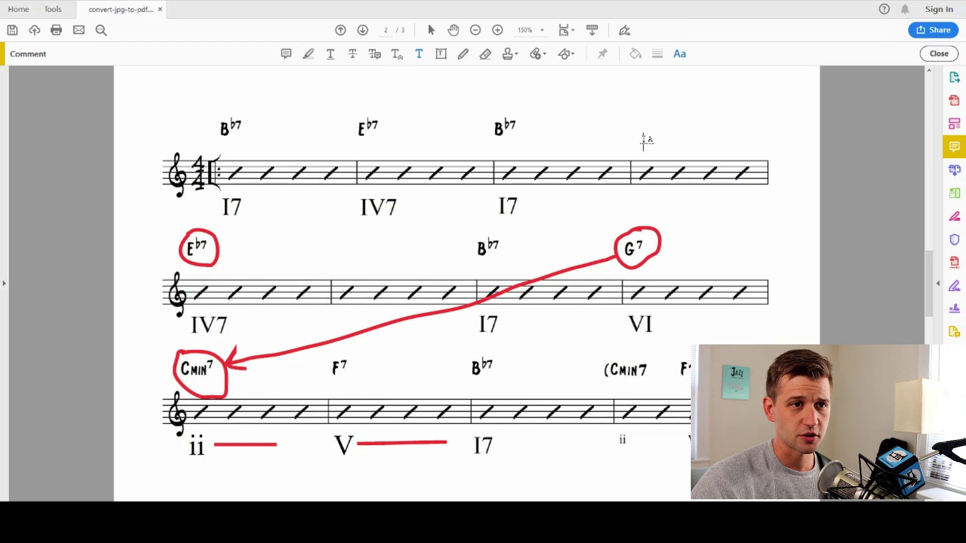
text(Fm)
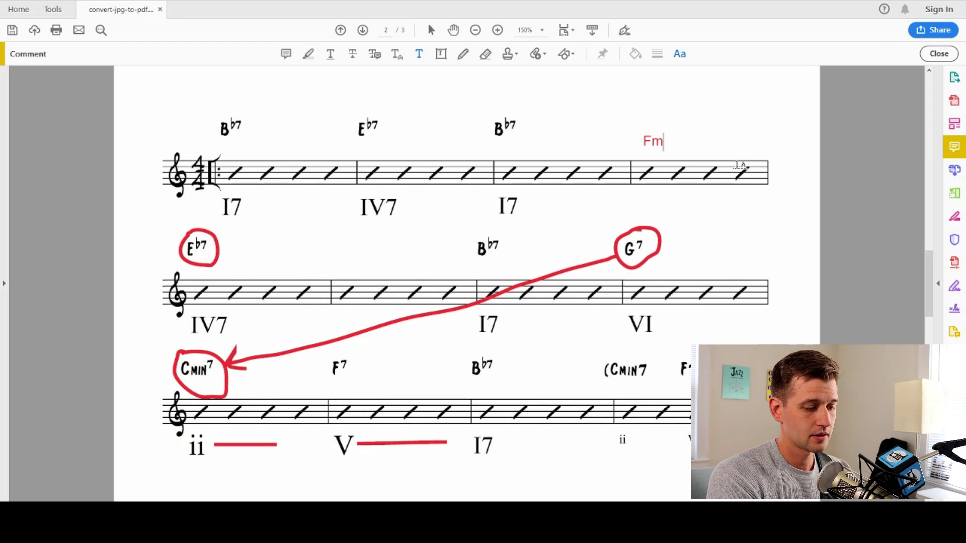
text(in7)
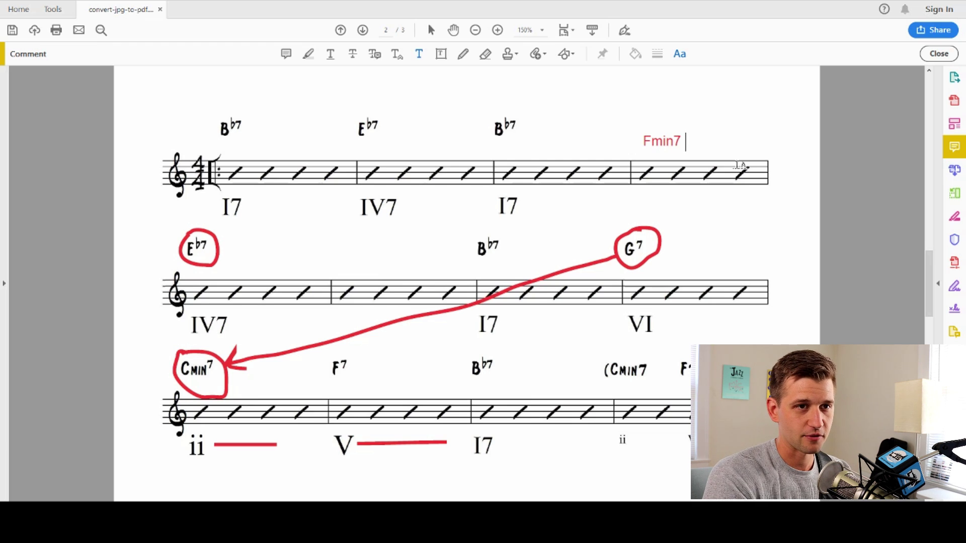
text(     Bb7)
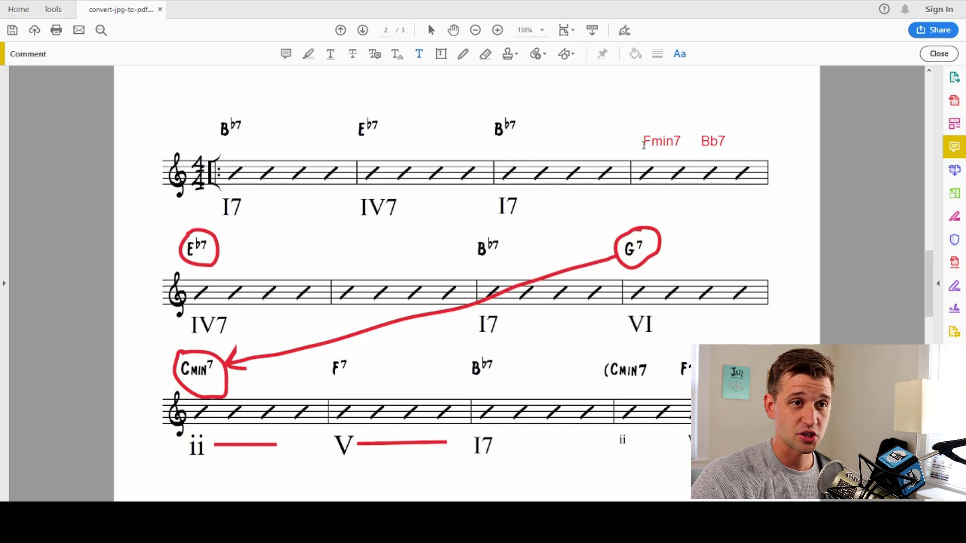
Circle the 'Fmin7 Bb7' text in red and draw an arrow to Eb7.
click(463, 54)
mouse_move(655, 126)
mouse_down()
mouse_move(678, 165)
mouse_move(743, 139)
mouse_move(639, 129)
mouse_up()
mouse_move(634, 143)
mouse_down()
mouse_move(479, 162)
mouse_move(221, 237)
mouse_move(236, 218)
mouse_move(237, 243)
mouse_up()
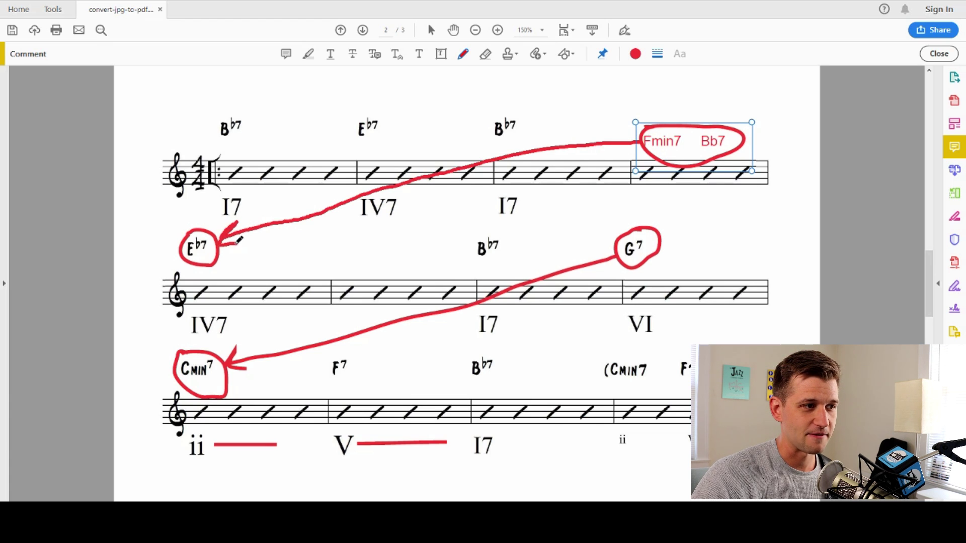
click(800, 160)
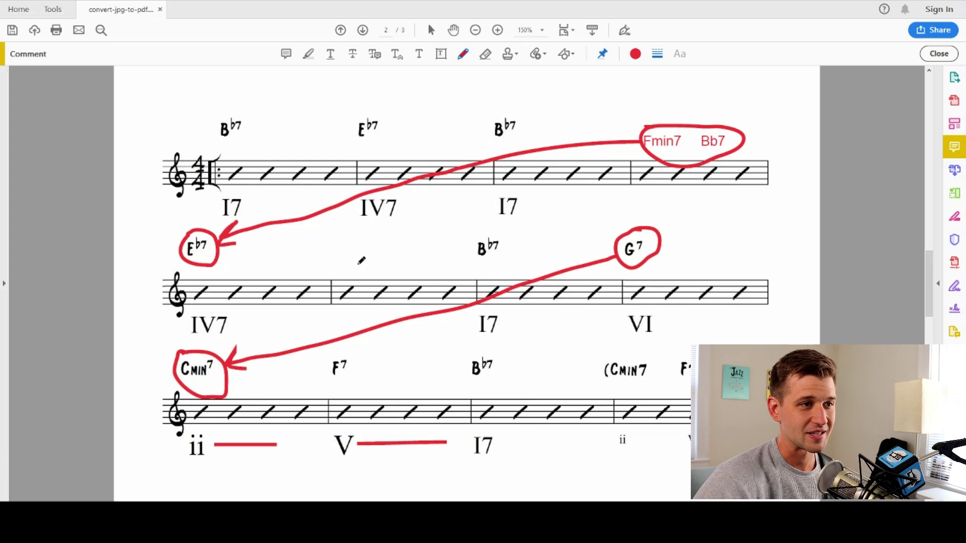
Type 'Edim7' above the second staff's second bar and pencil '/F' after Bb7.
click(414, 55)
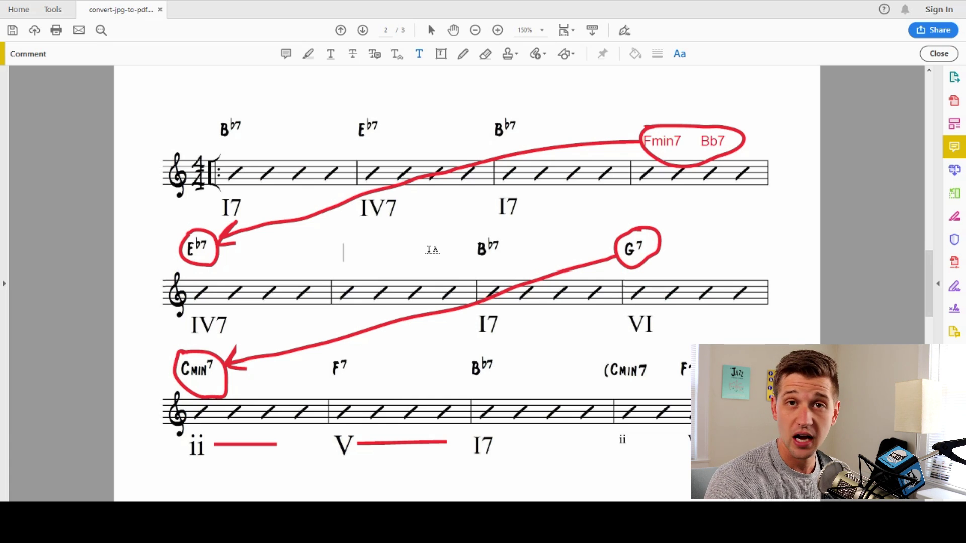
text(Edim7)
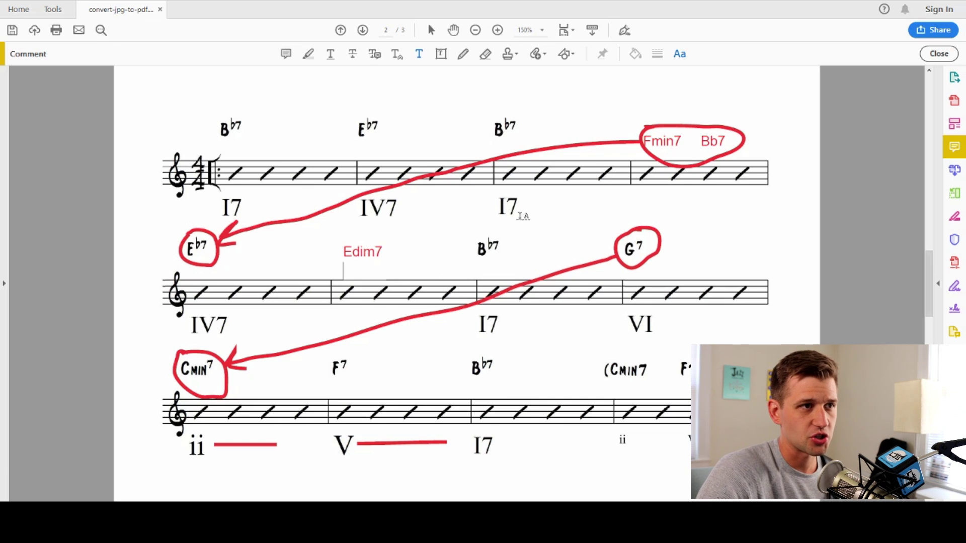
click(462, 54)
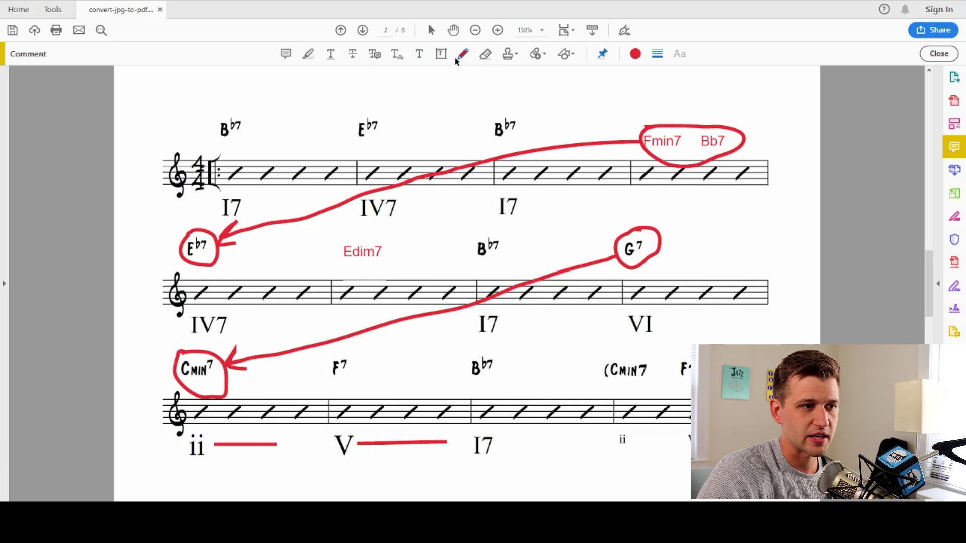
drag(505, 241, 491, 257)
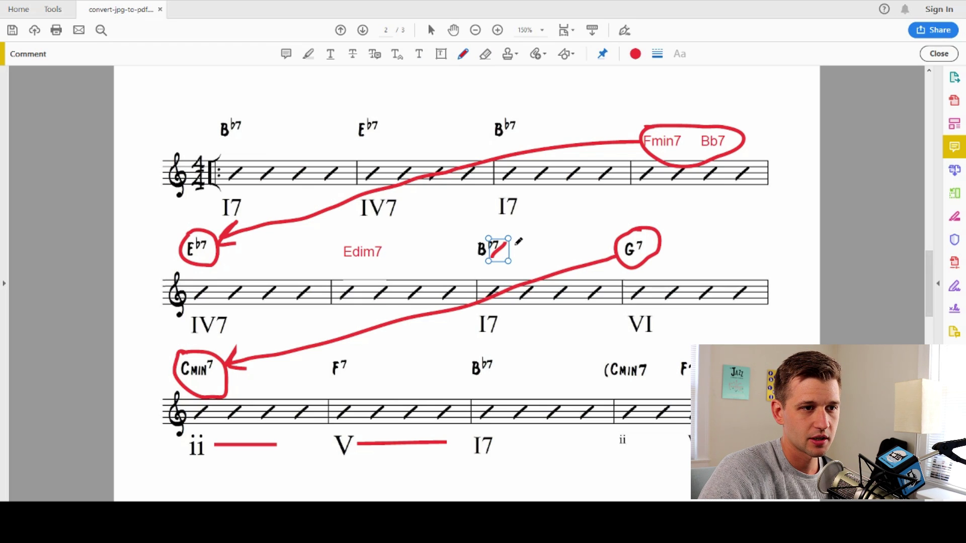
mouse_move(514, 250)
mouse_down()
mouse_move(528, 238)
mouse_move(524, 246)
mouse_up()
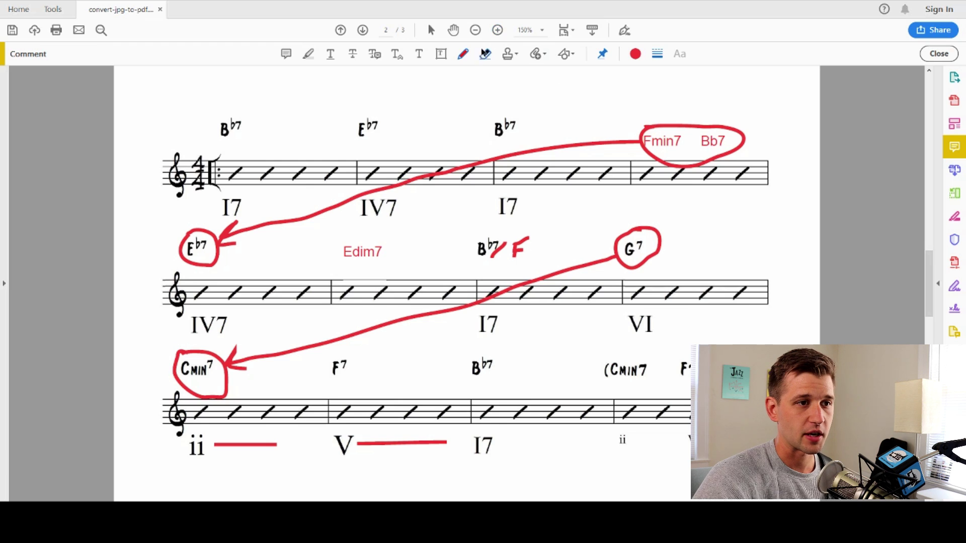
Add 'Cmin7' and 'Dmin7' text comments to the right of Bb7/F.
click(419, 54)
click(556, 247)
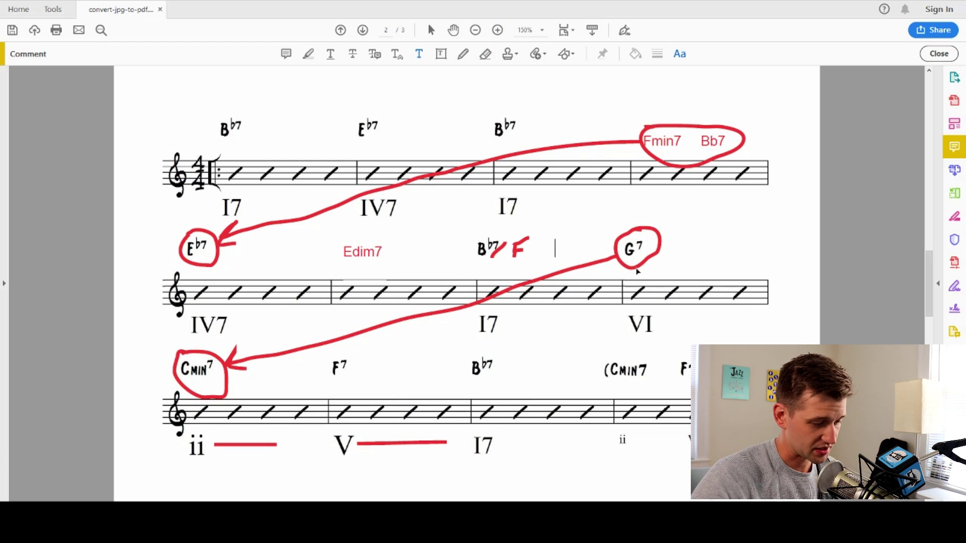
text(Cmin7)
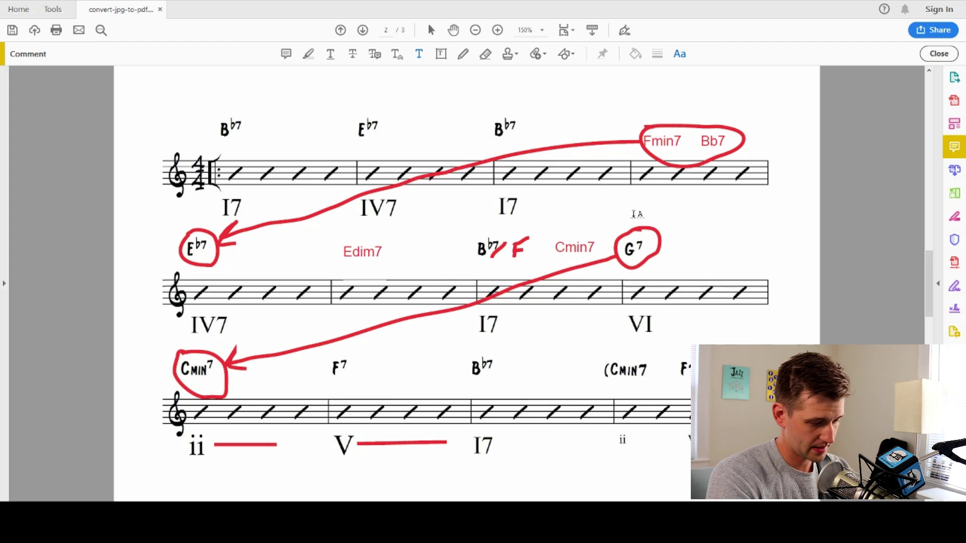
text(Dmin7)
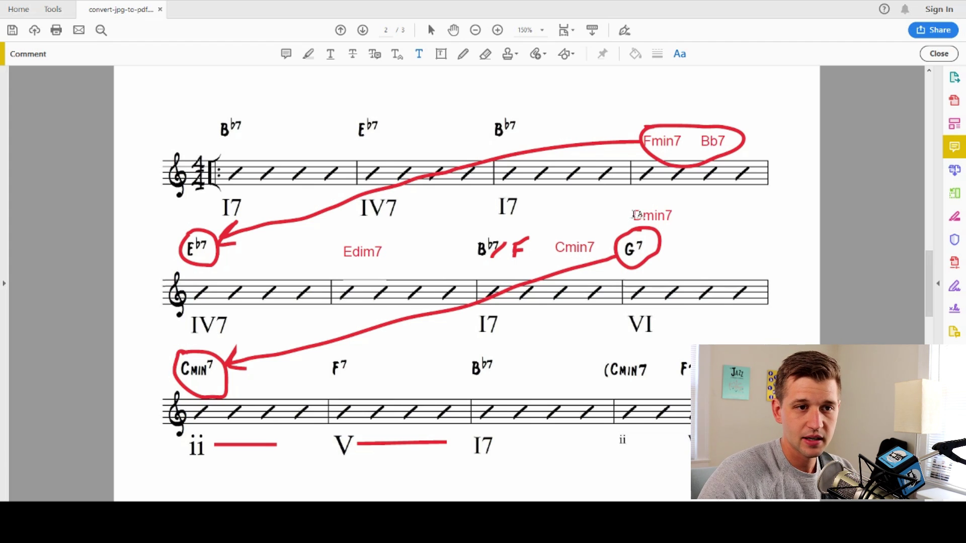
Add 'G7' and 'Eb7' text comments above the second staff's fourth bar.
click(710, 222)
text(G7)
key(Return)
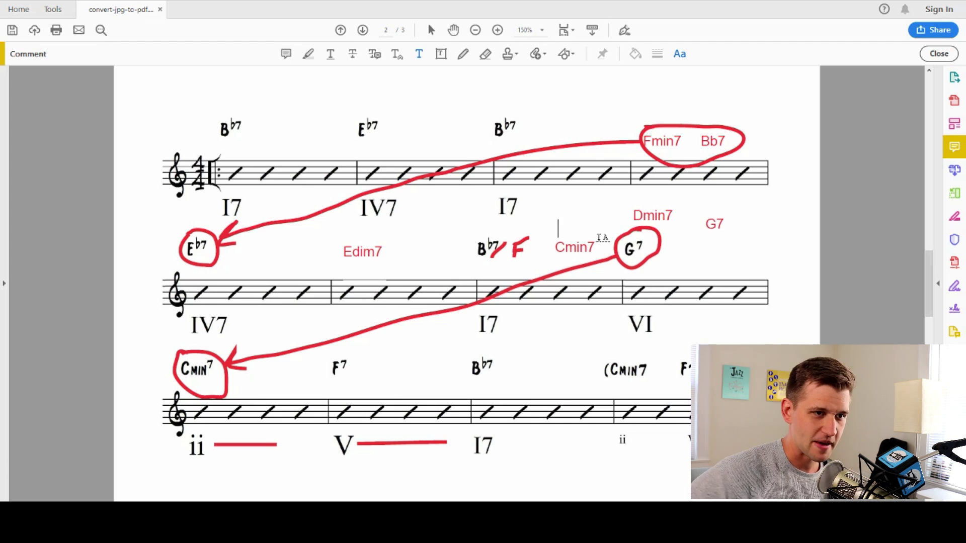
text(Eb7)
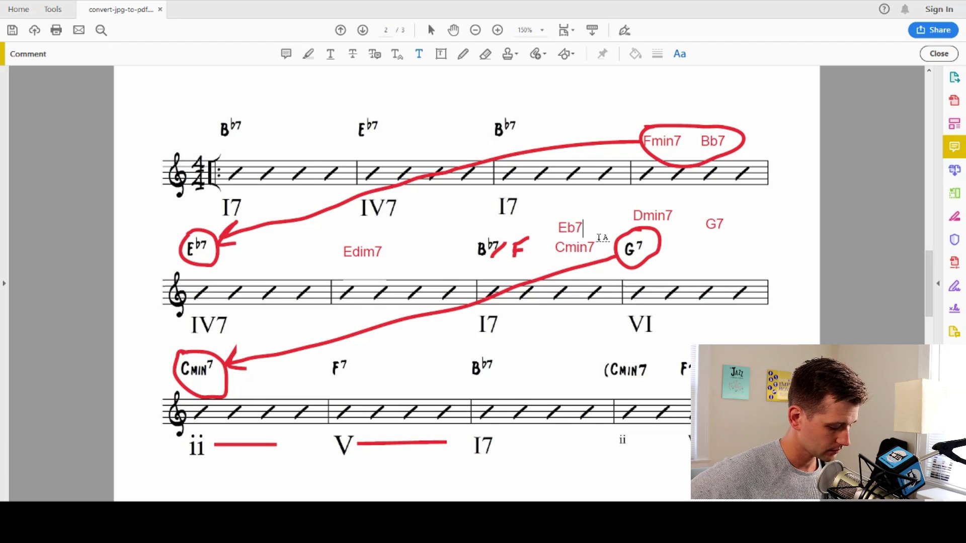
key(Escape)
click(638, 198)
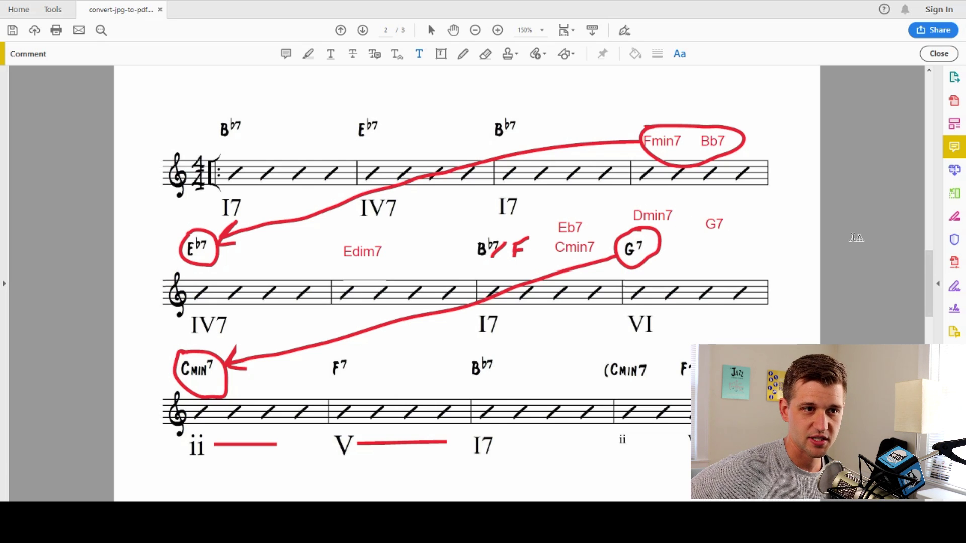